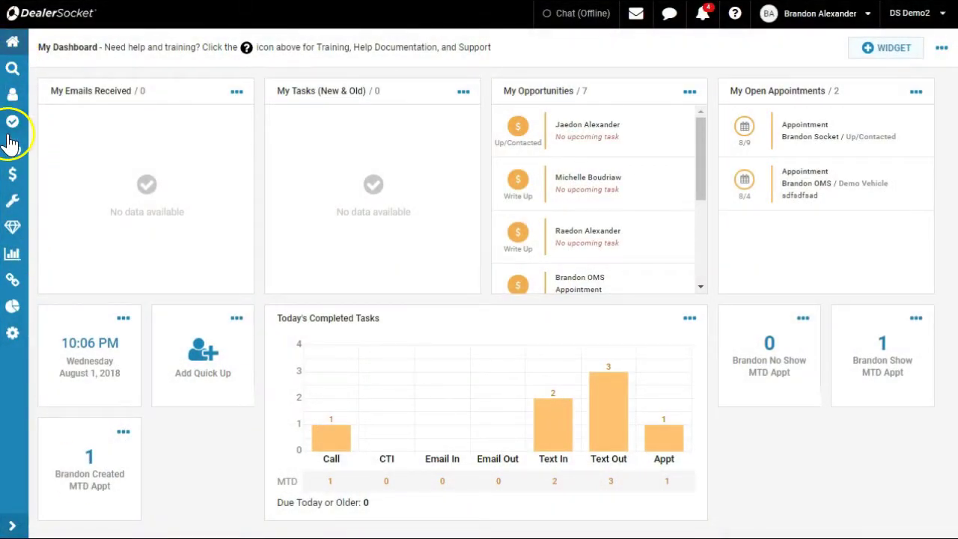
Step: Open the Reports page and add the Sales Checklist, Sales Results and Sales Tracking reports to the favorites
click(11, 255)
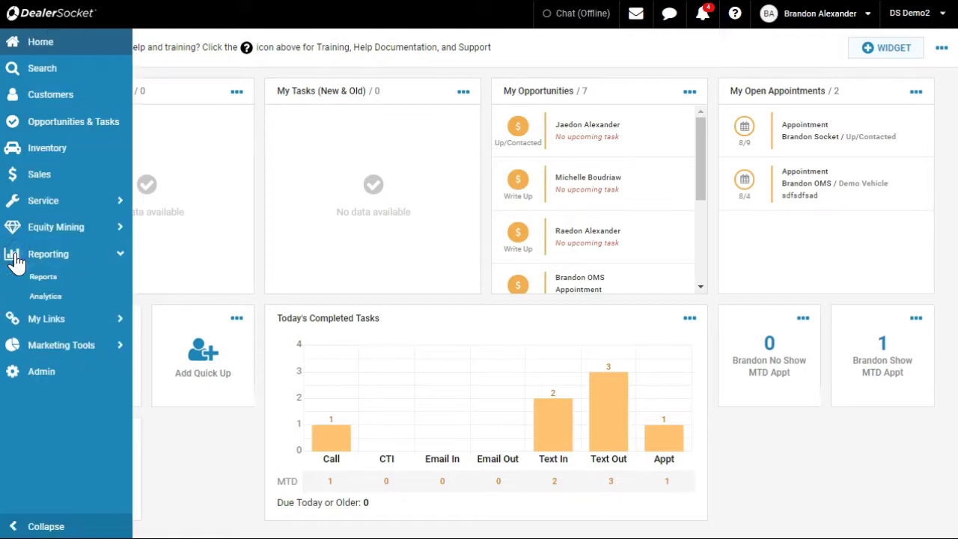
click(37, 277)
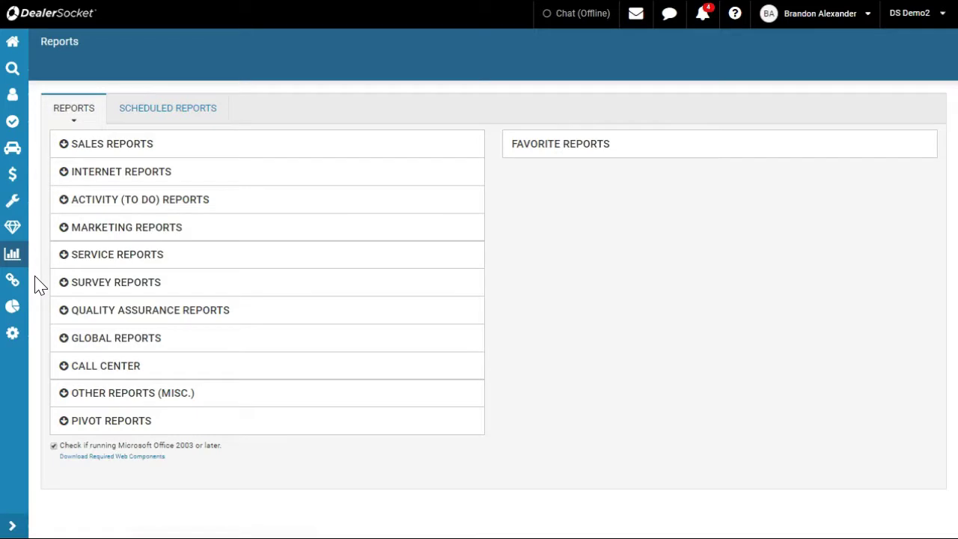
click(91, 151)
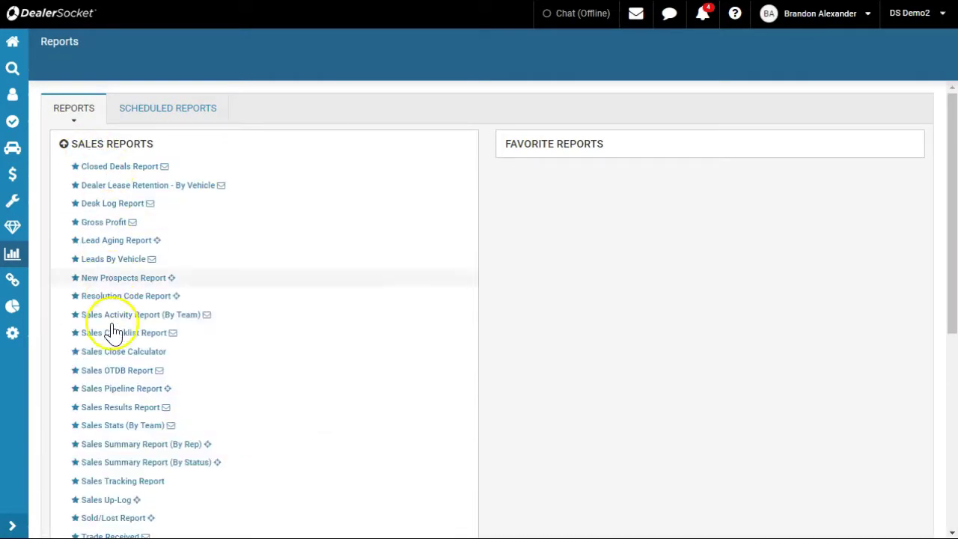
click(76, 332)
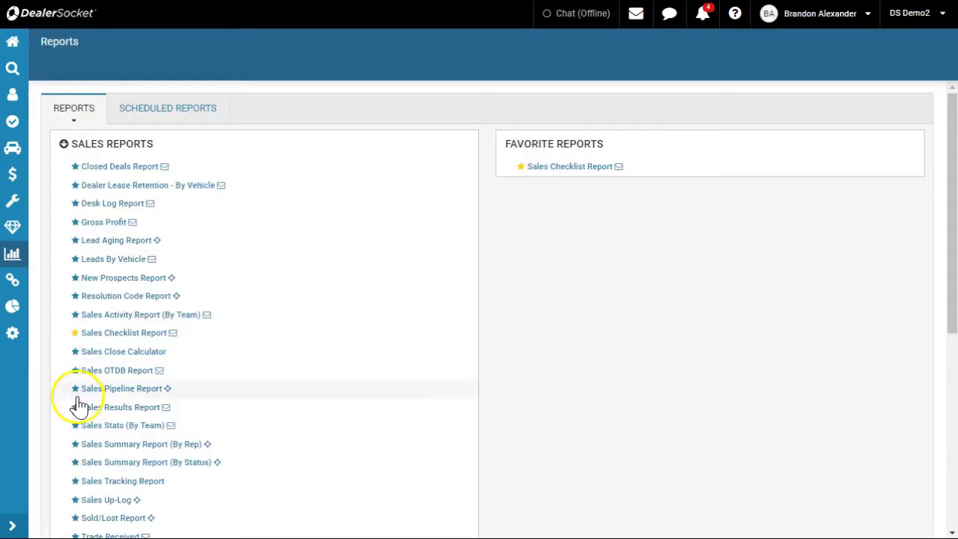
click(75, 407)
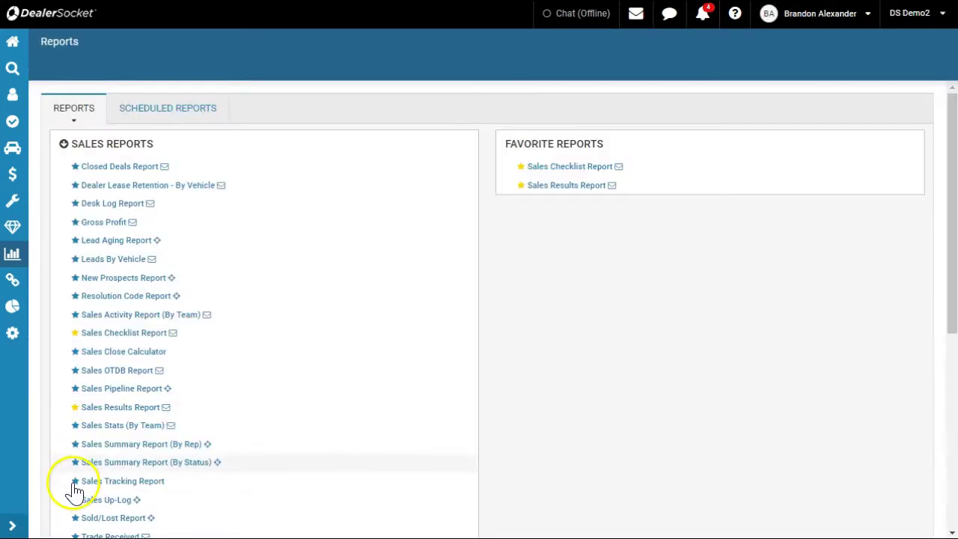
click(74, 481)
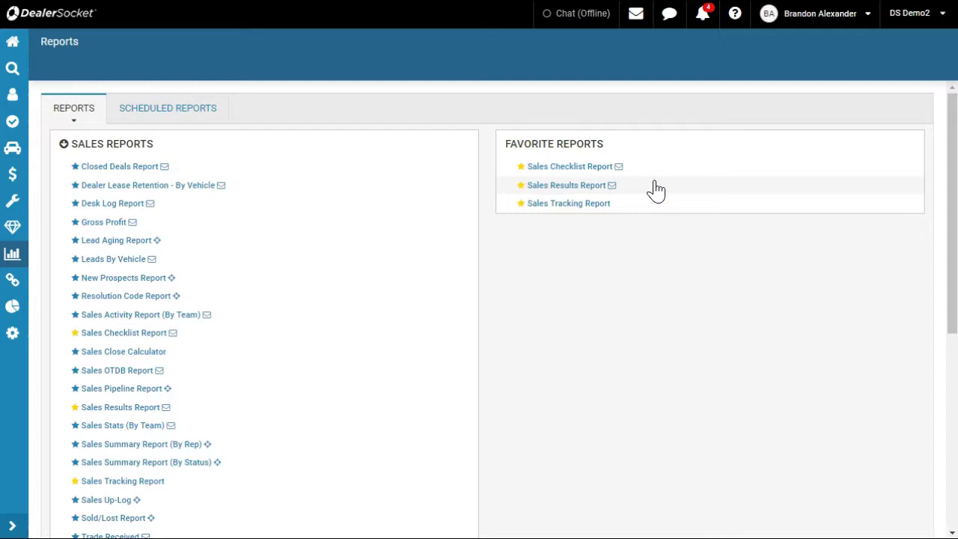
click(618, 175)
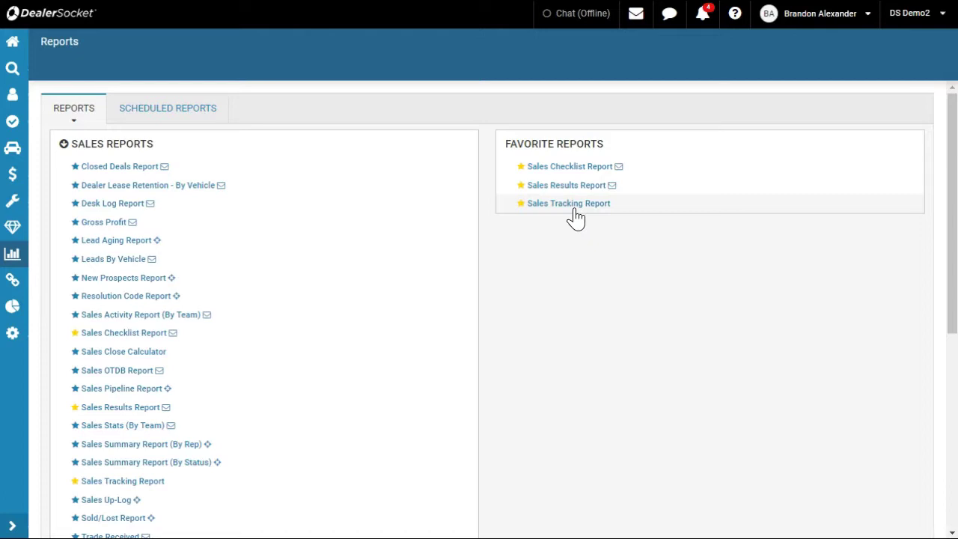
click(95, 146)
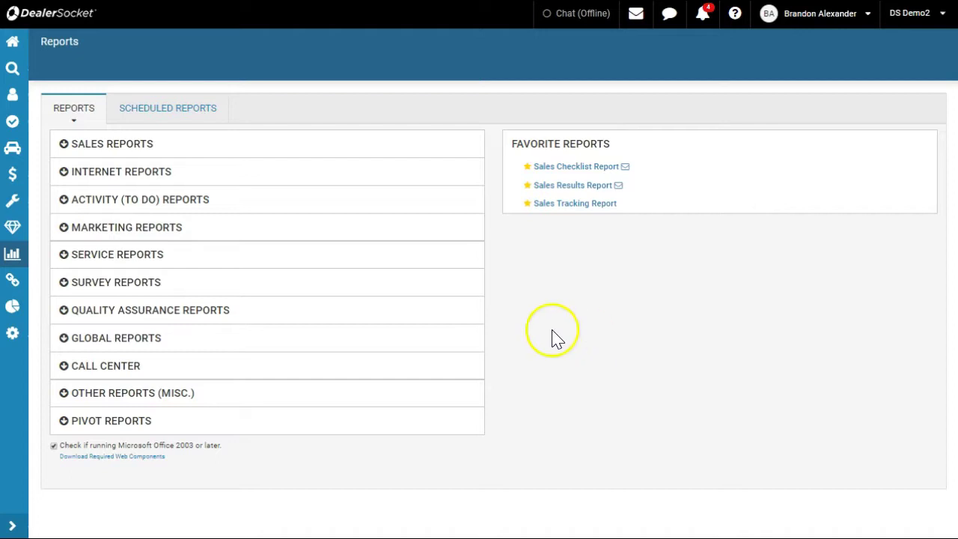
Step: Favorite the internet reports BDC Activity, BDC Performance, Email Capture, Email Removal, New Leads by Source (Tracking Codes) and Response Time By Source For Sales
click(155, 173)
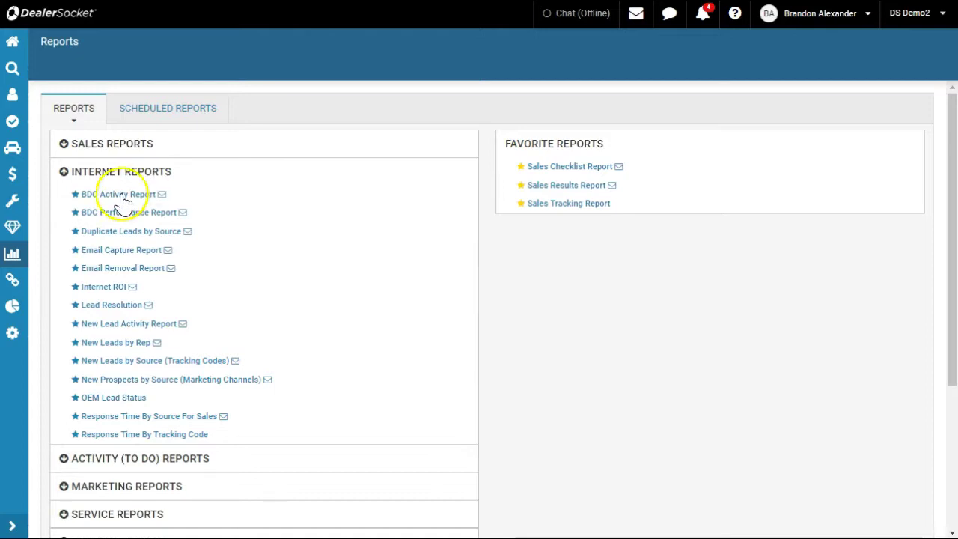
click(75, 193)
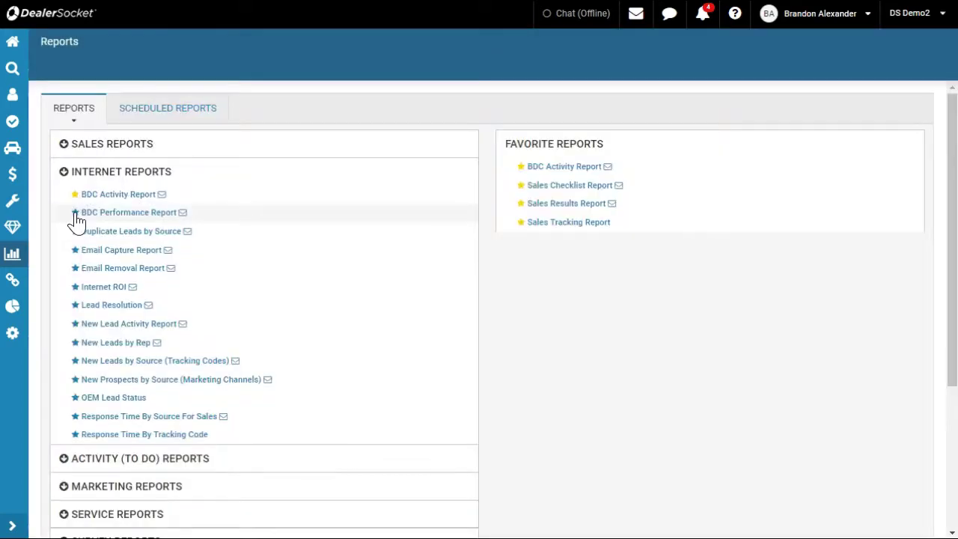
click(75, 212)
click(75, 251)
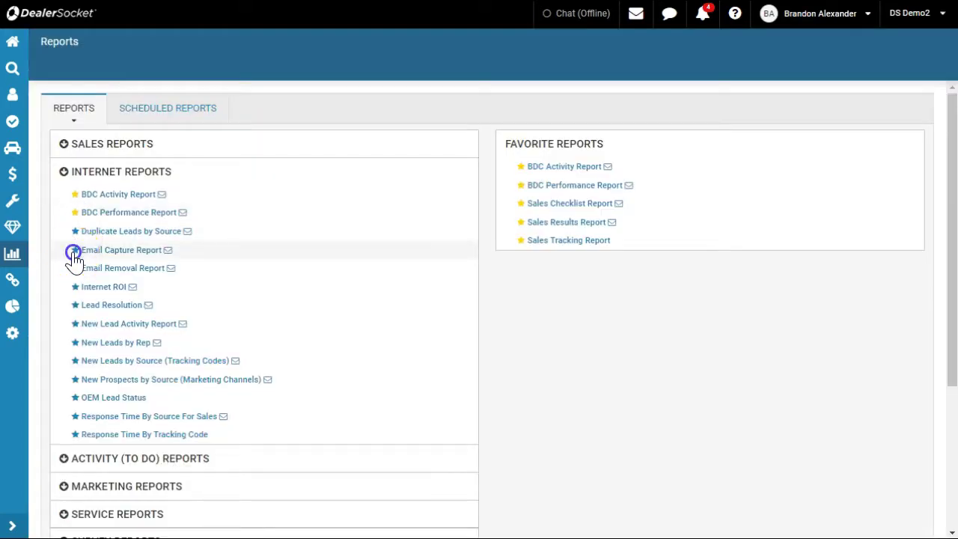
click(74, 267)
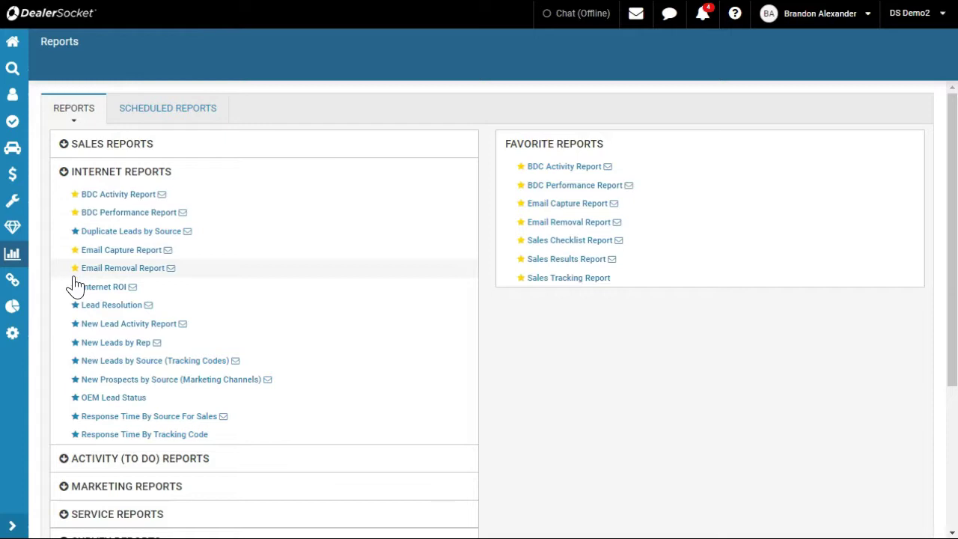
click(74, 361)
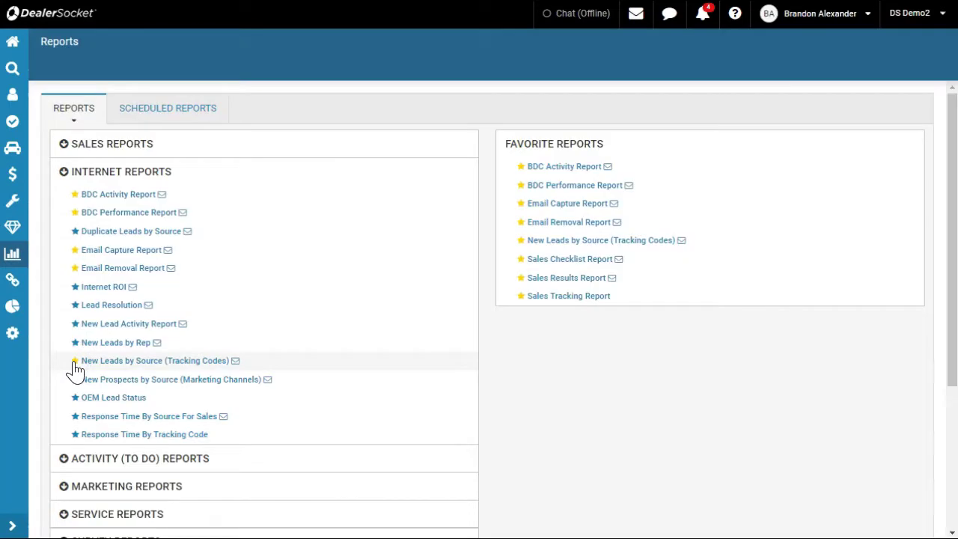
click(75, 418)
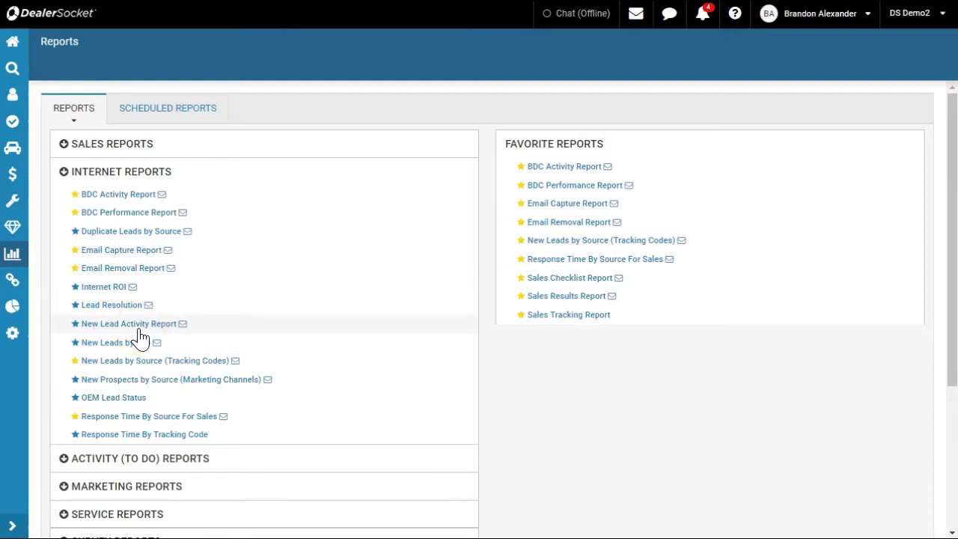
click(131, 171)
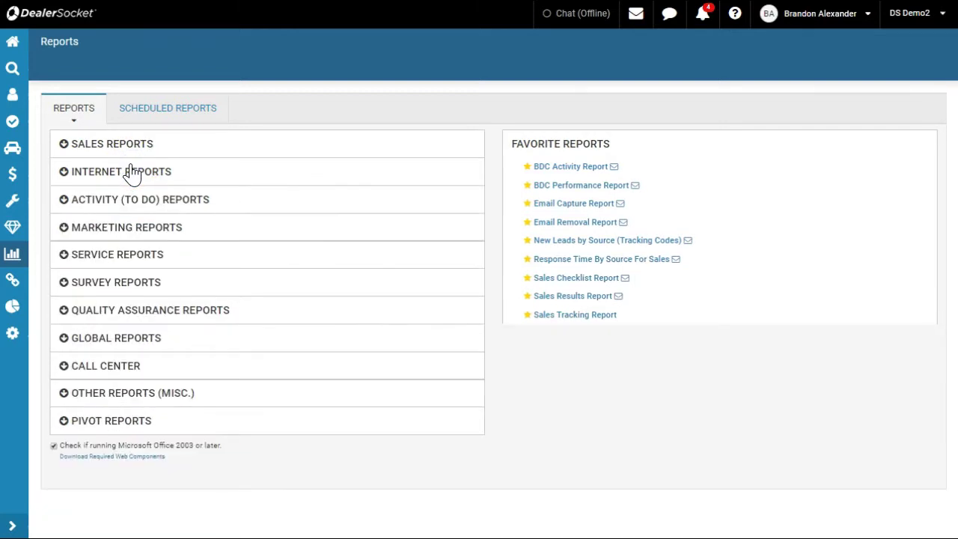
Step: Add the Activity Summary Report and Appointment Report from the Activity (To Do) Reports to the favorites
click(131, 199)
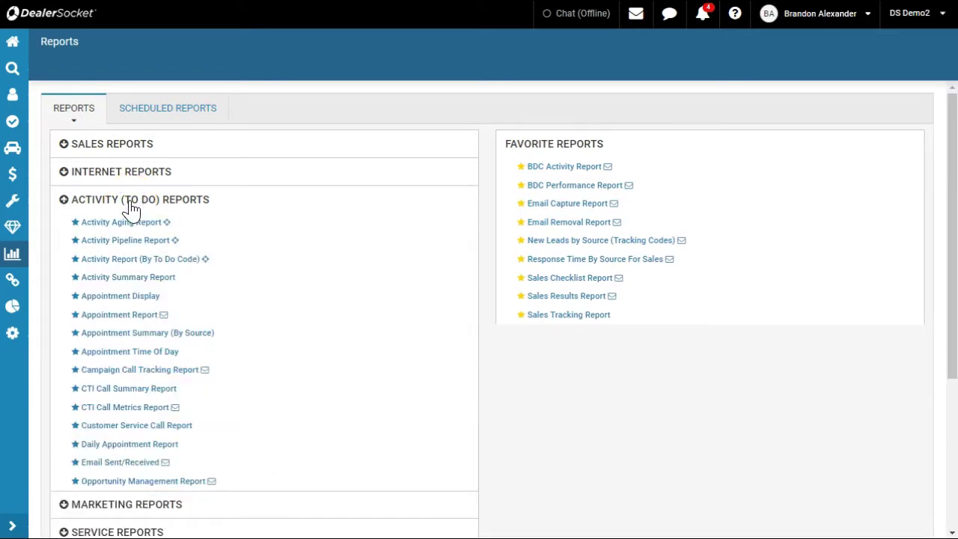
click(144, 299)
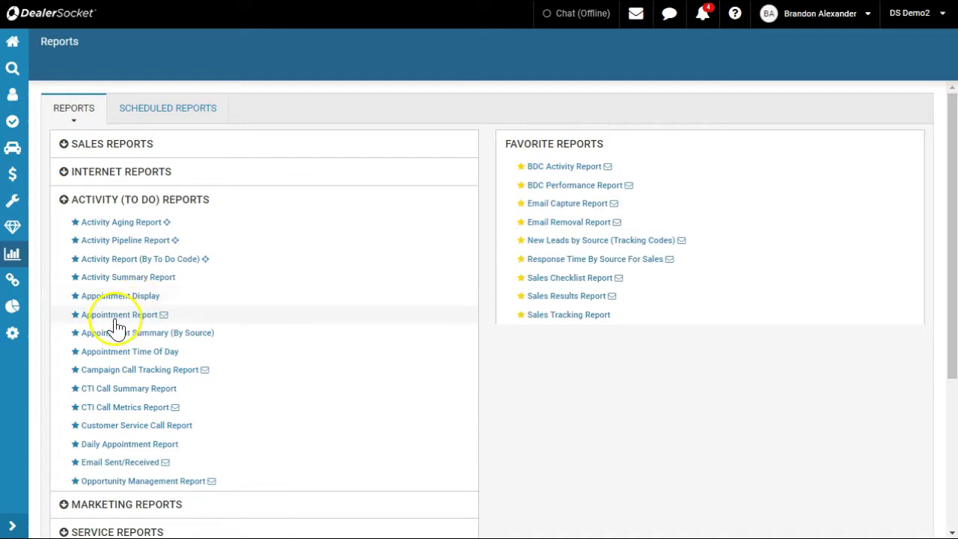
click(78, 281)
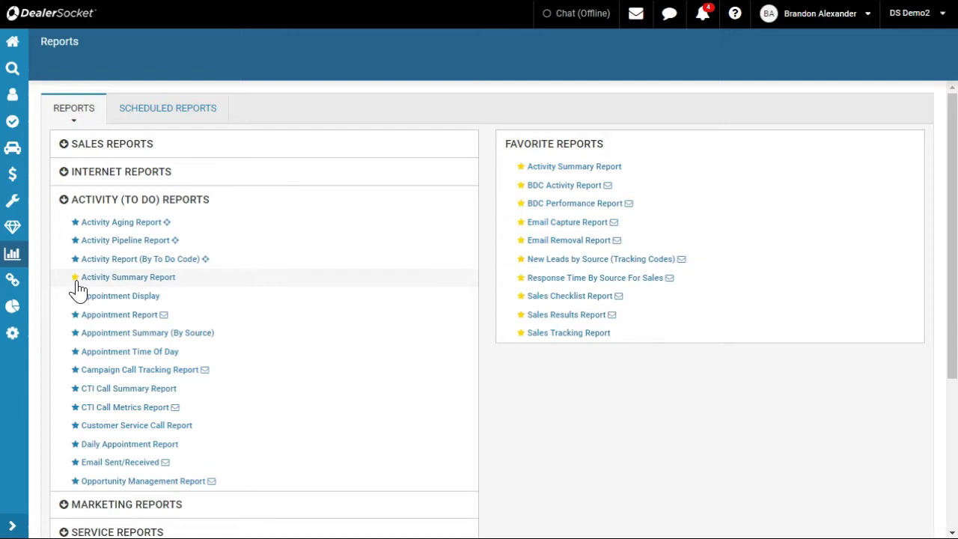
click(76, 298)
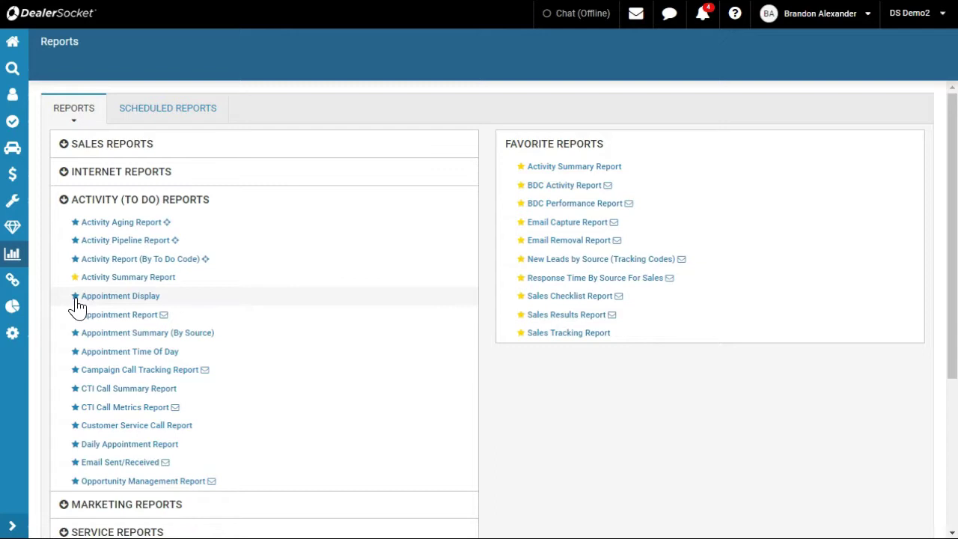
click(74, 314)
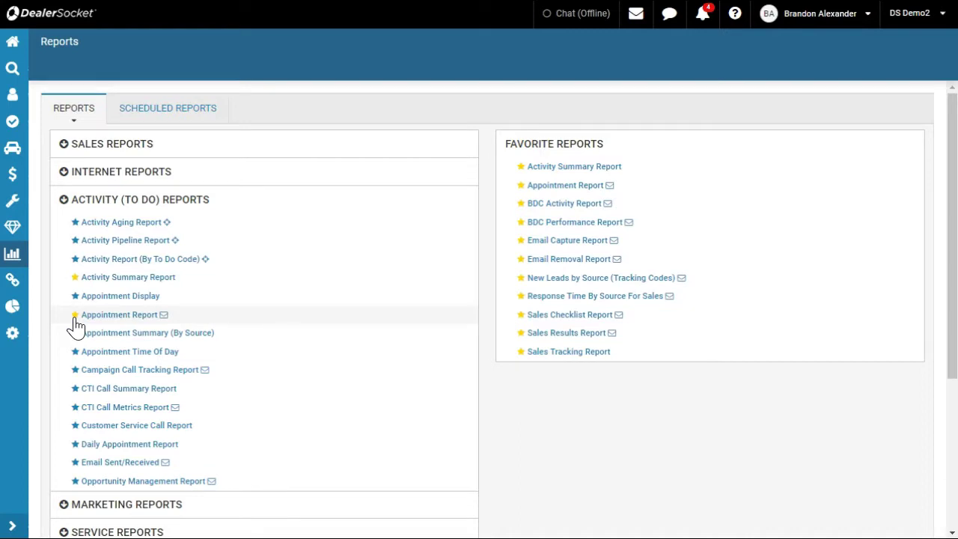
click(91, 196)
Step: Favorite the marketing reports Campaign ROI Report, Email ROI By Document, Email Tracking By Document and Marketing Channel ROI
click(94, 231)
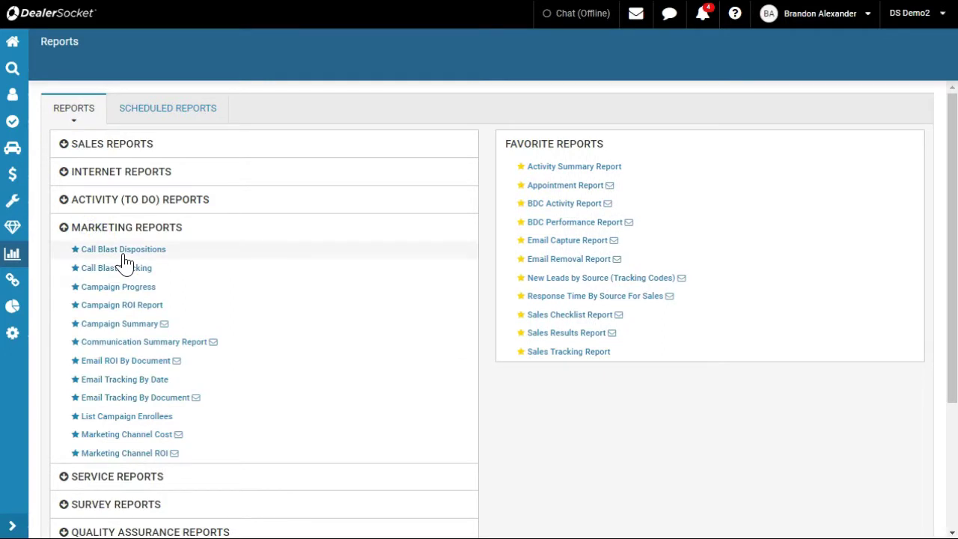
click(73, 306)
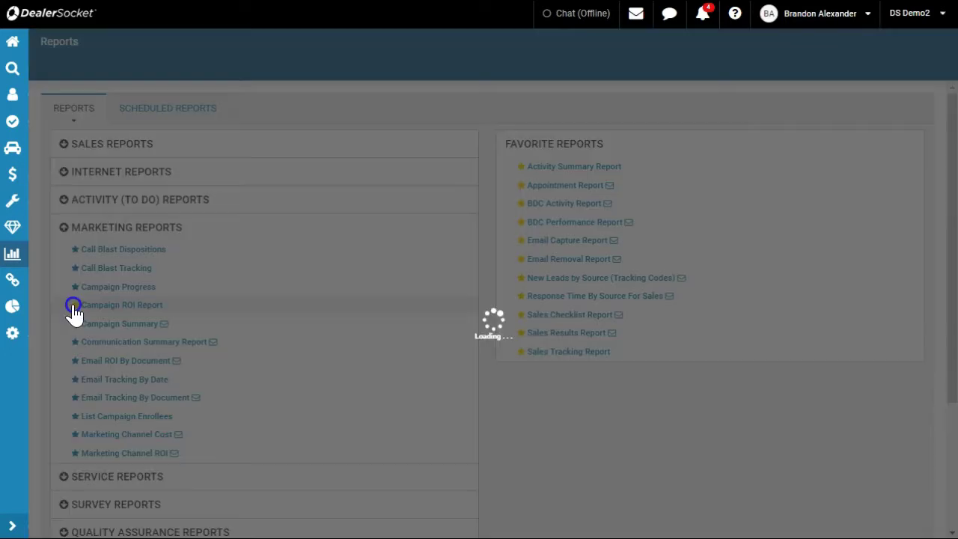
click(75, 362)
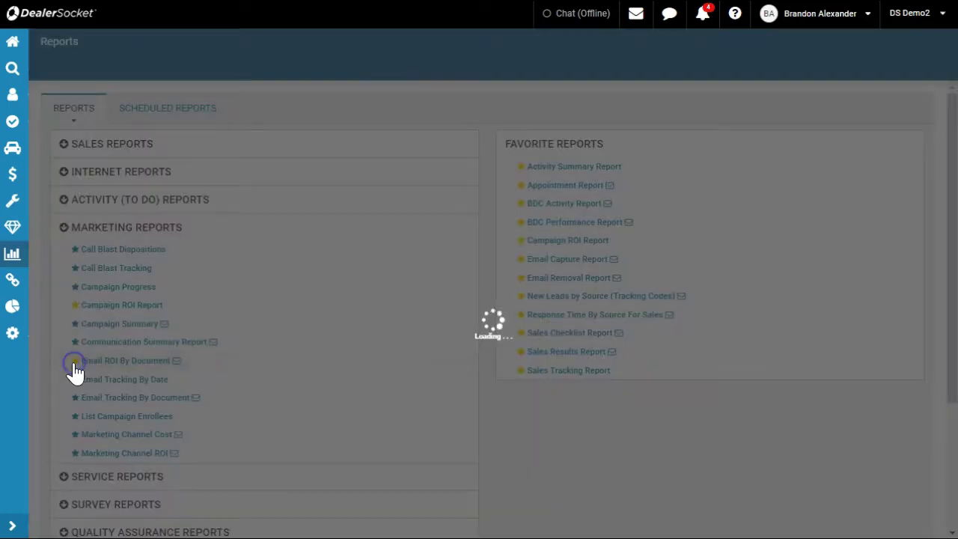
click(74, 398)
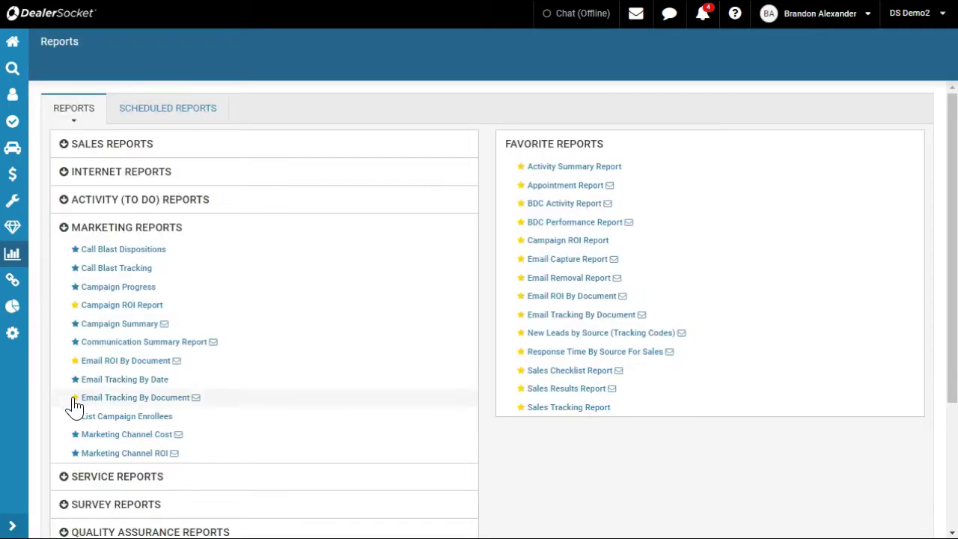
click(74, 454)
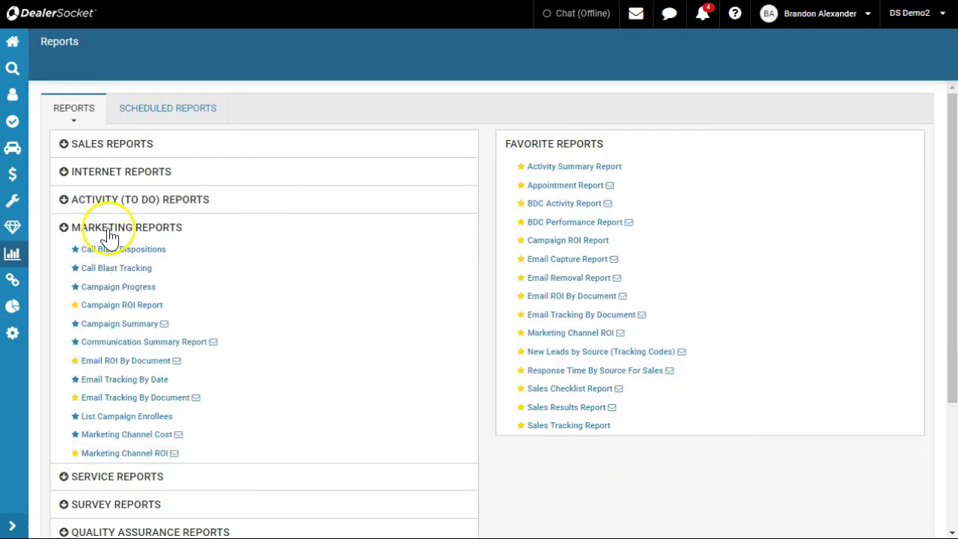
click(109, 231)
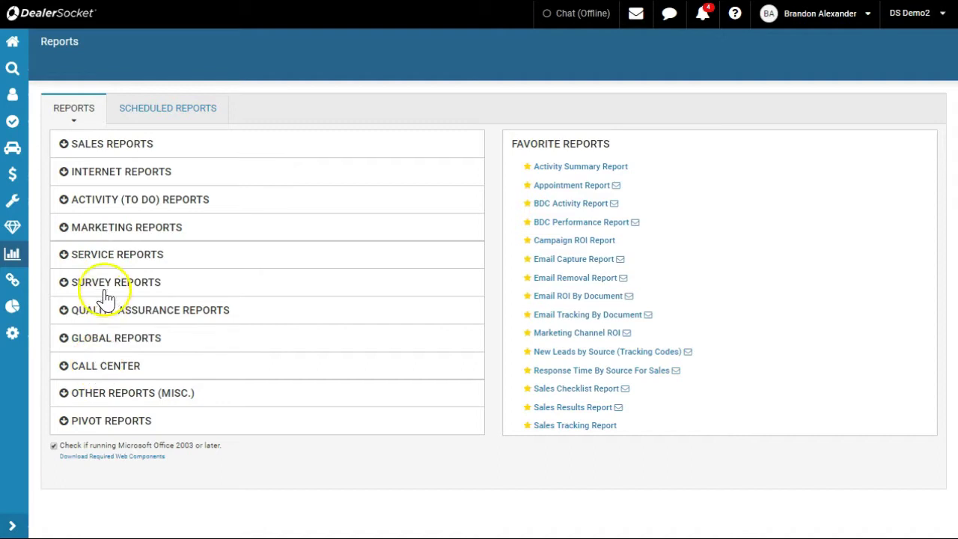
click(107, 254)
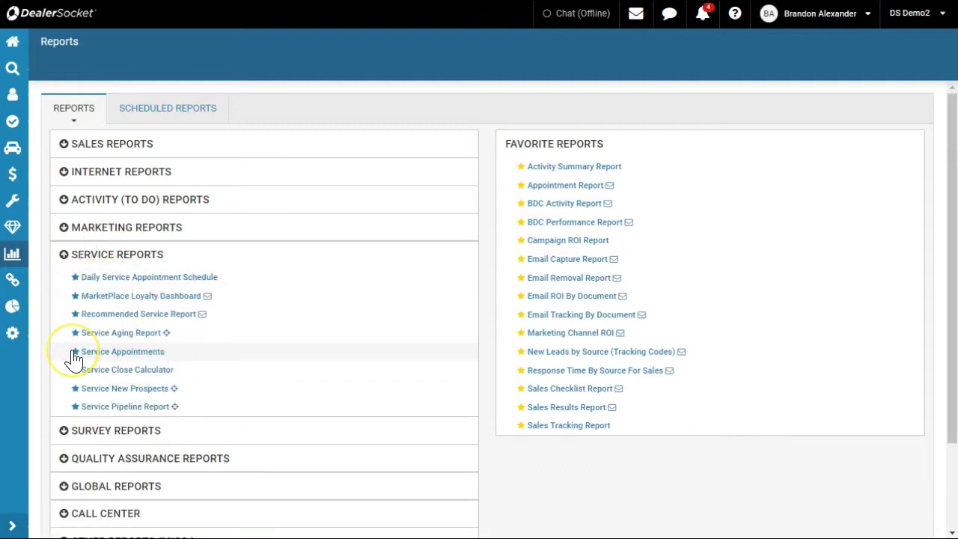
click(97, 262)
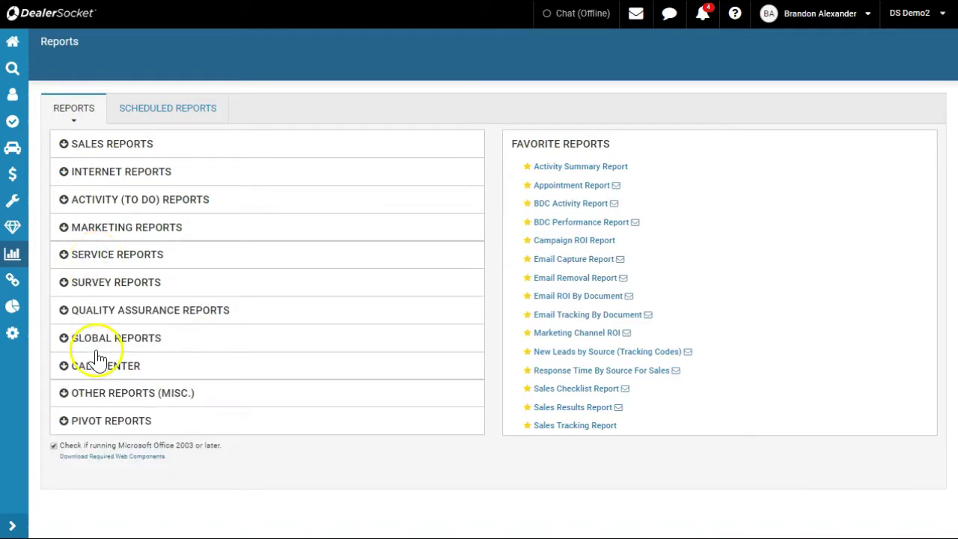
Step: Add the Address Capture Report and User Activity Report from Other Reports (Misc.) to the favorites, and review the favorites list
click(92, 395)
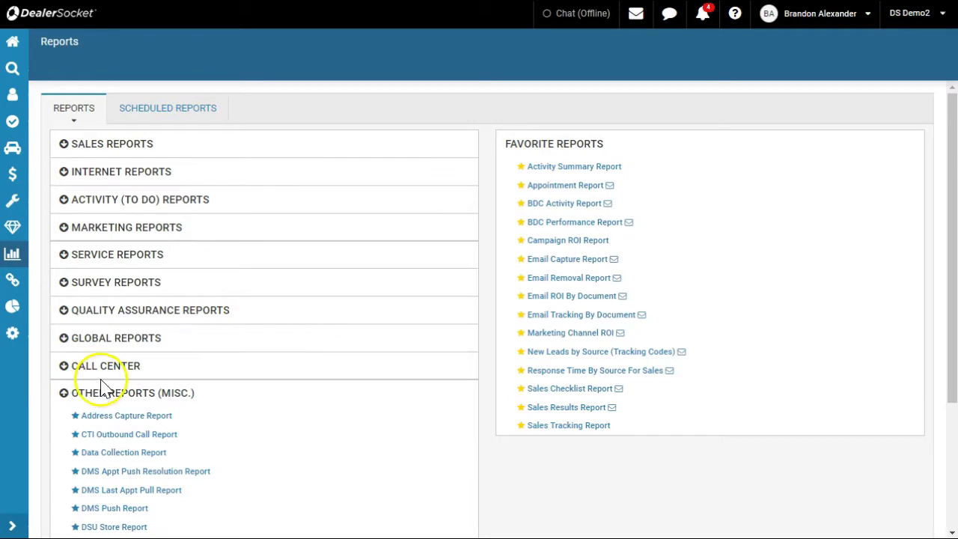
scroll(103, 383, down, 2)
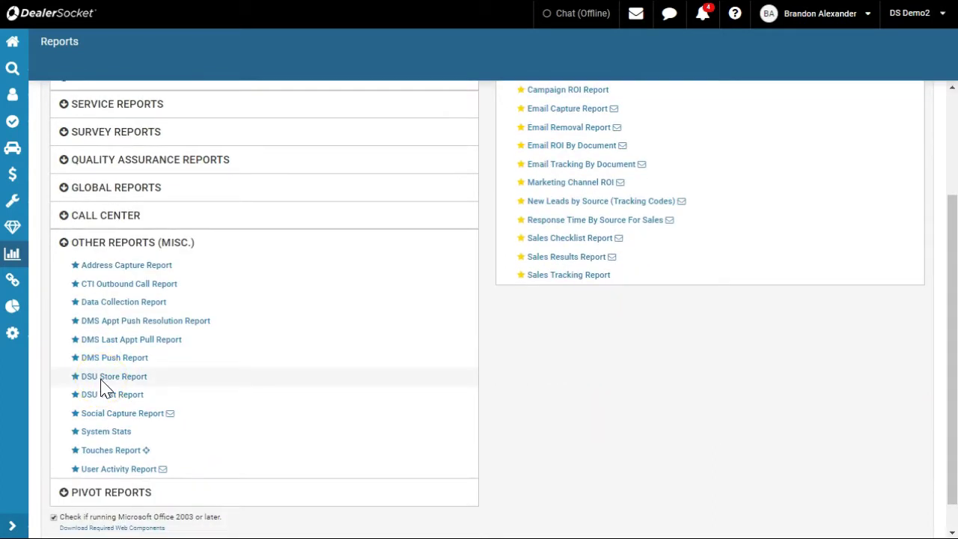
click(76, 266)
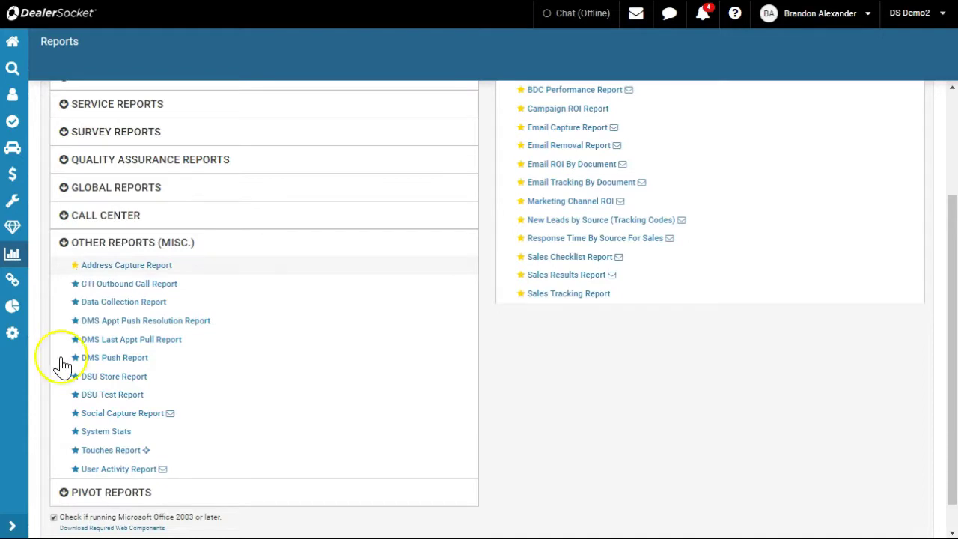
click(76, 469)
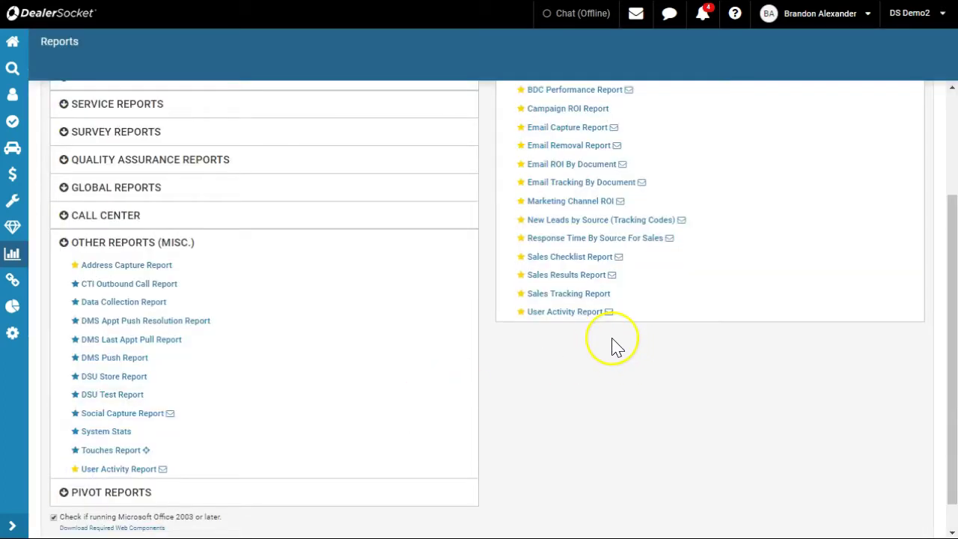
scroll(612, 348, up, 3)
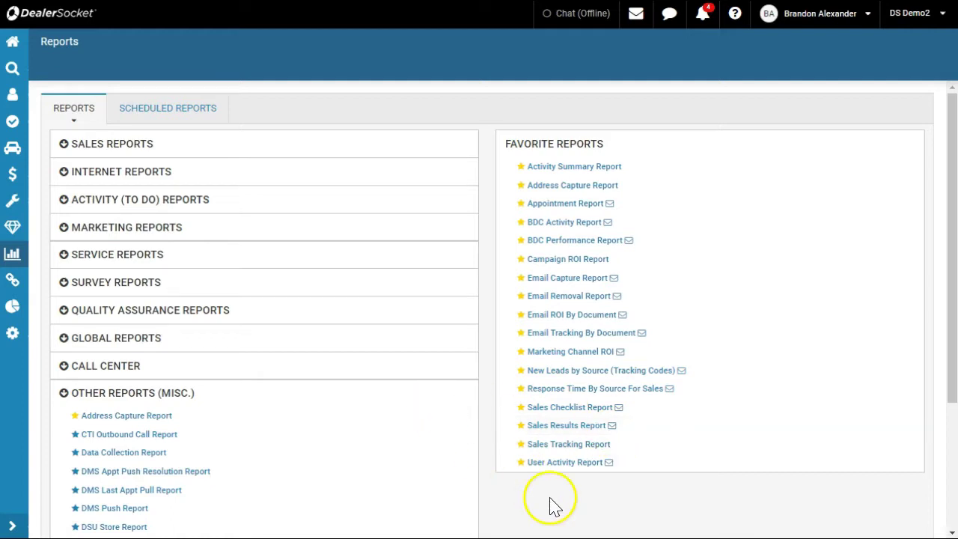
scroll(406, 483, down, 2)
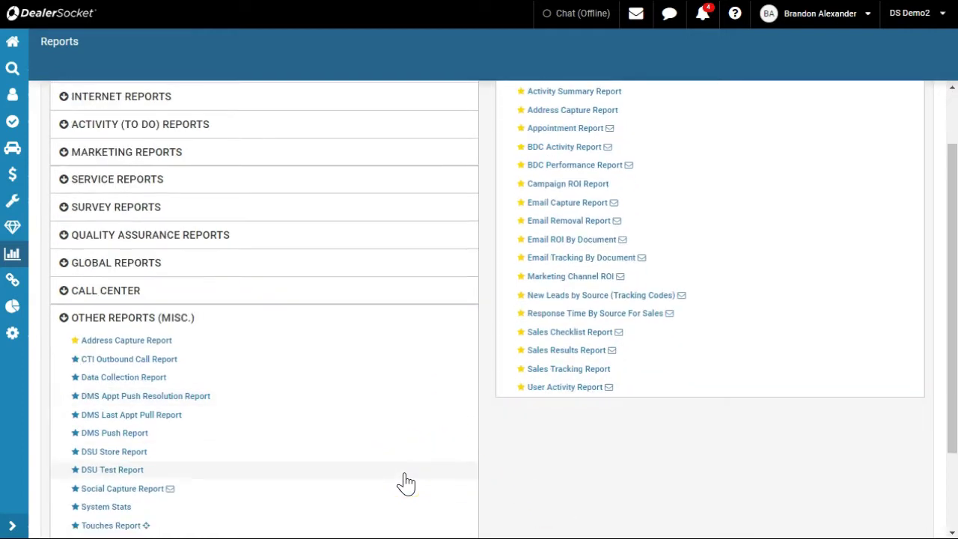
scroll(406, 483, up, 2)
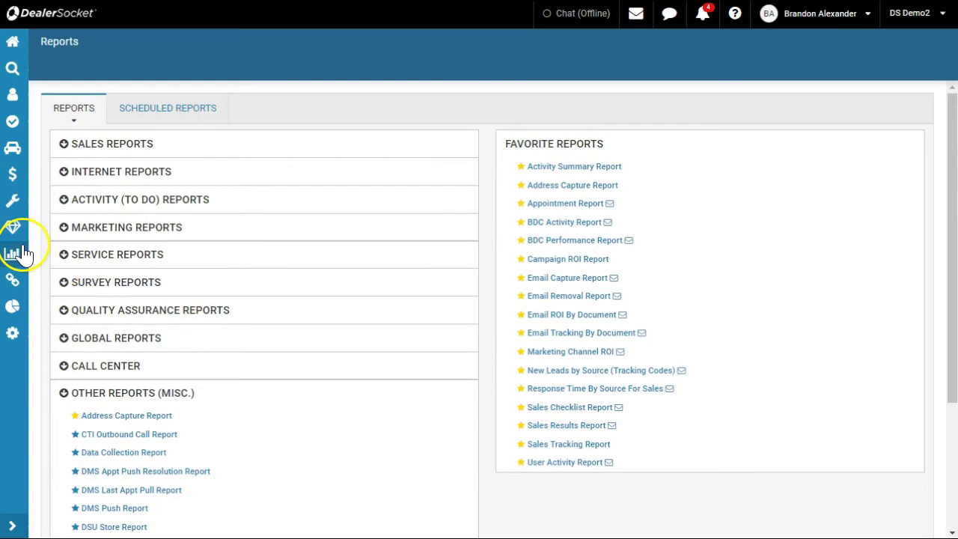
Step: Open the My Links section of the main navigation
click(13, 283)
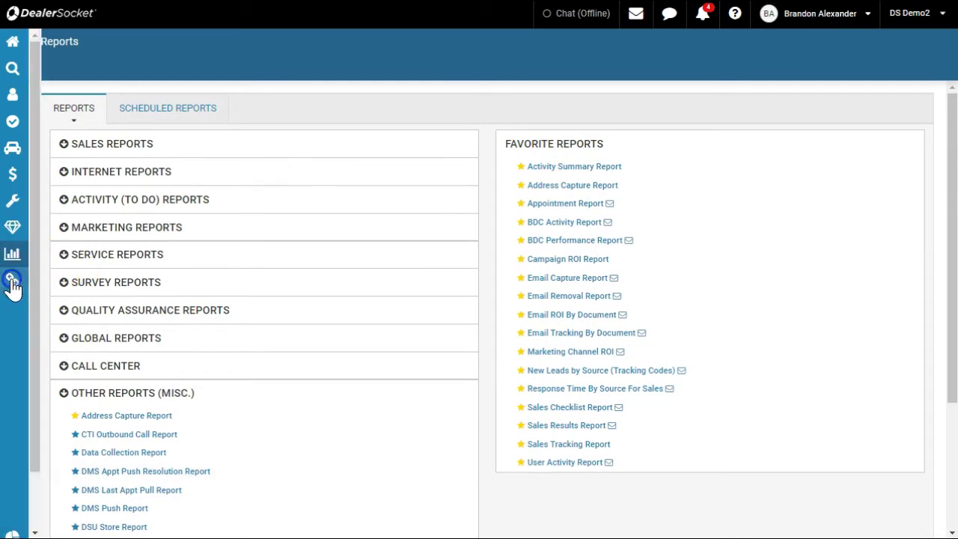